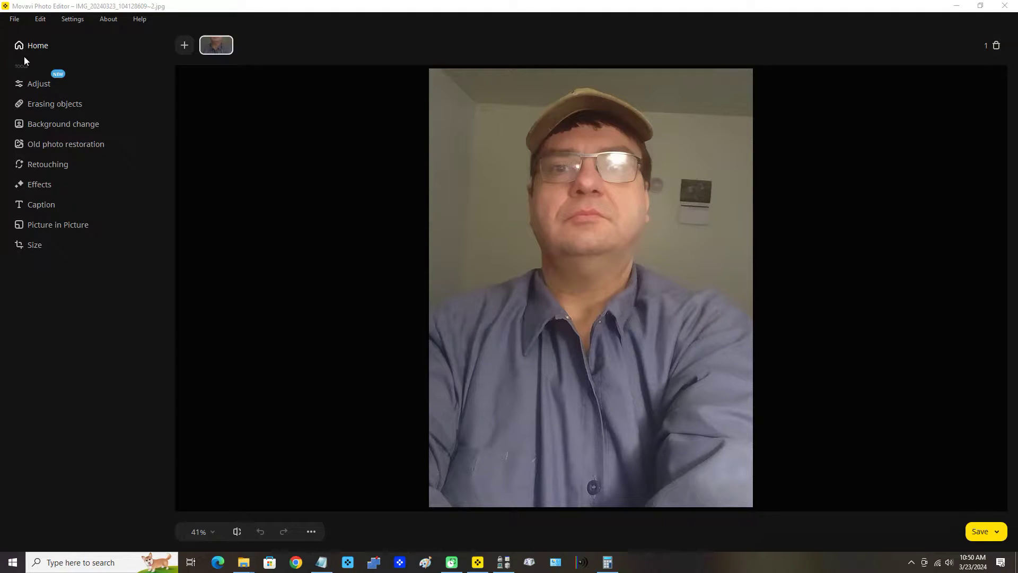
Open the Size > Resolution settings, showing the photo at 1501 × 2033 pixels.
left_click(30, 243)
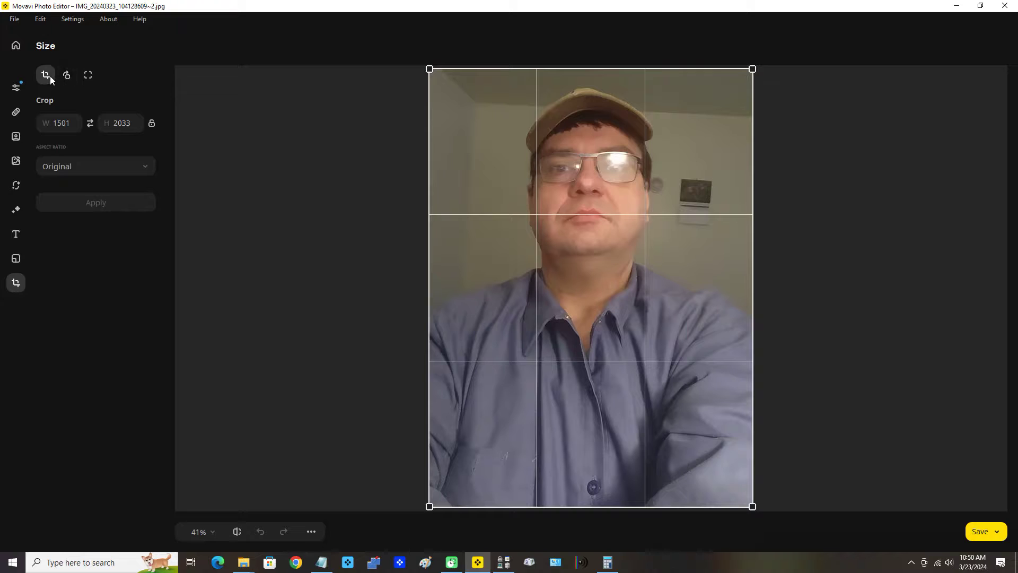
left_click(88, 76)
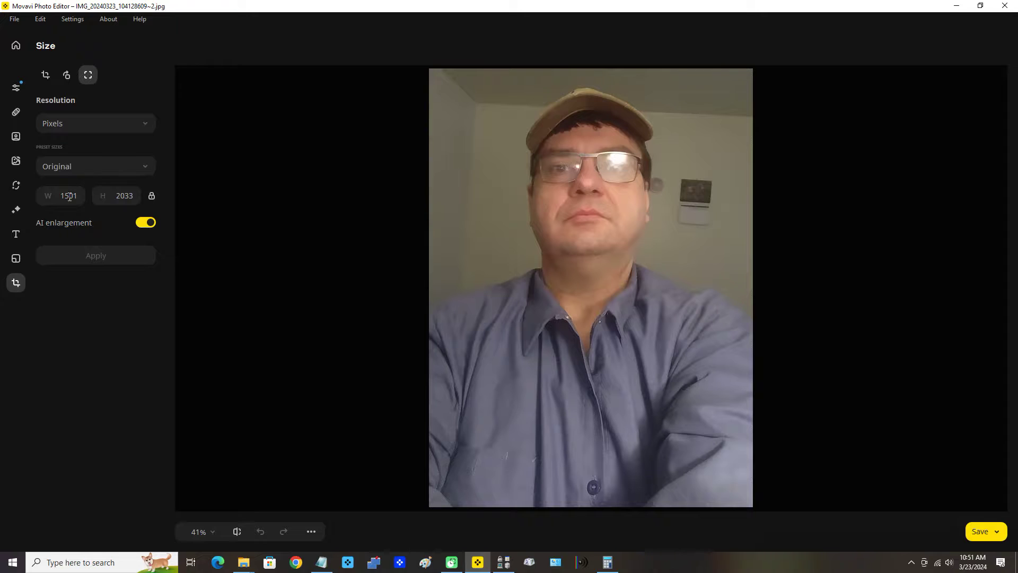
AI-enlarge the photo to 3002 × 4066 pixels with width and height proportions locked.
left_click(152, 197)
double_click(67, 195)
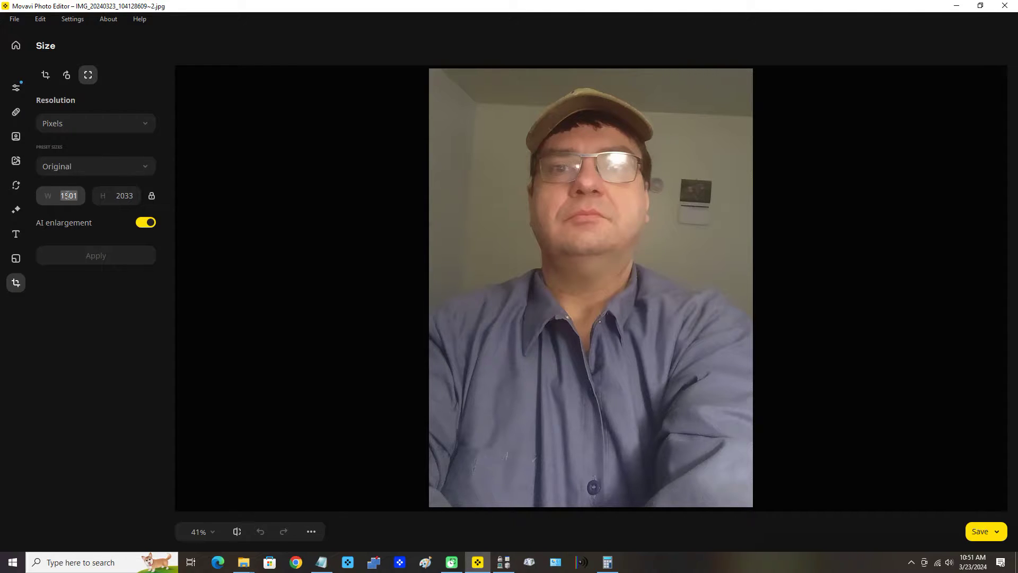
type("300")
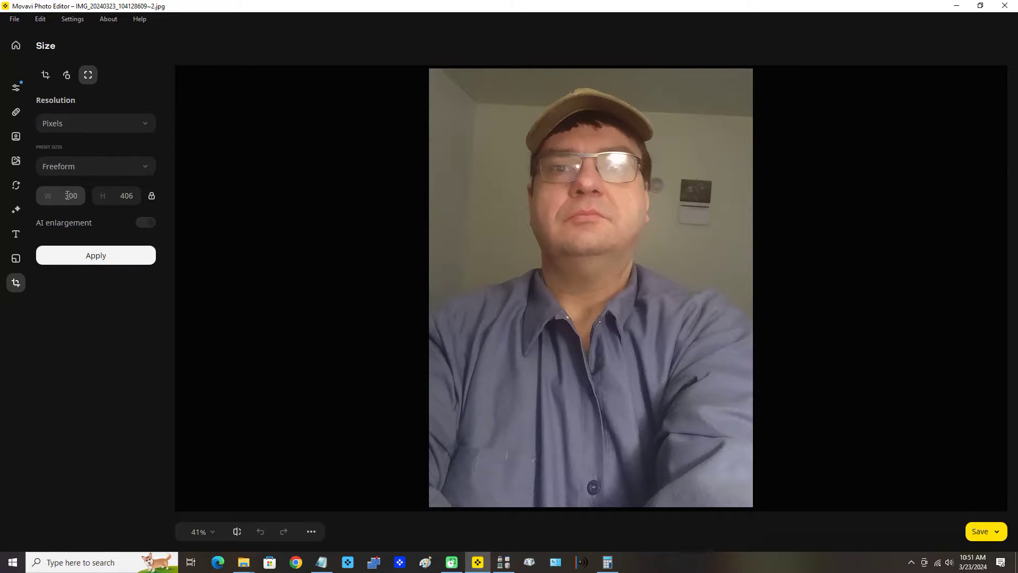
type("2")
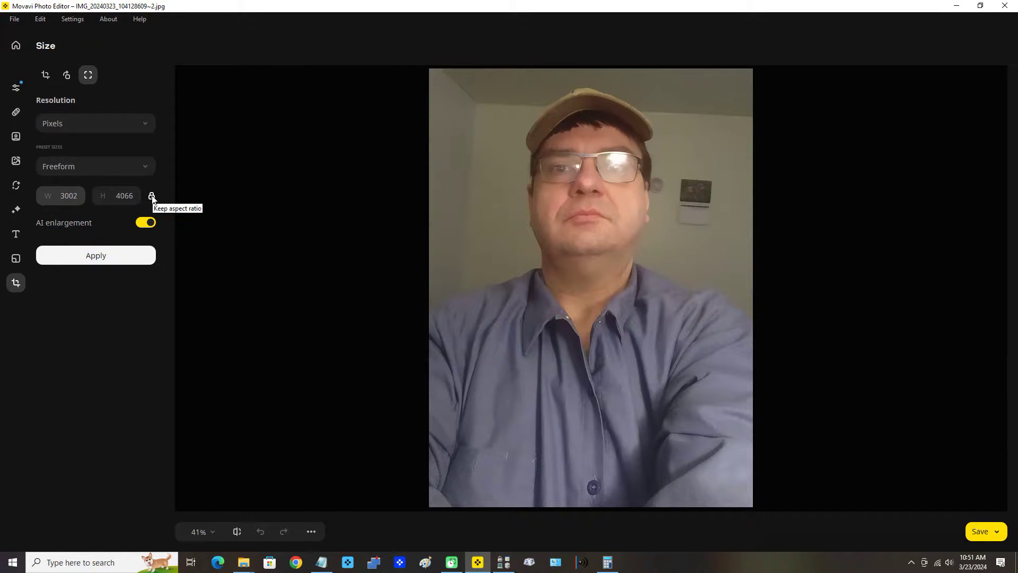
left_click(99, 260)
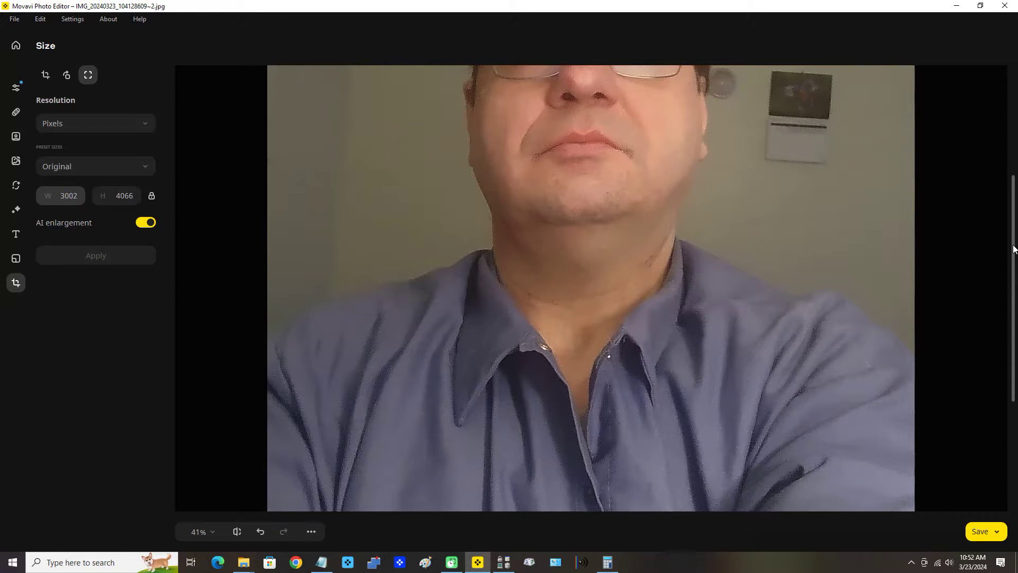
Look over the enlarged photo and bring up the zoom level list from the 41% control.
scroll(1010, 241, "up", 2)
scroll(590, 289, "down", 5)
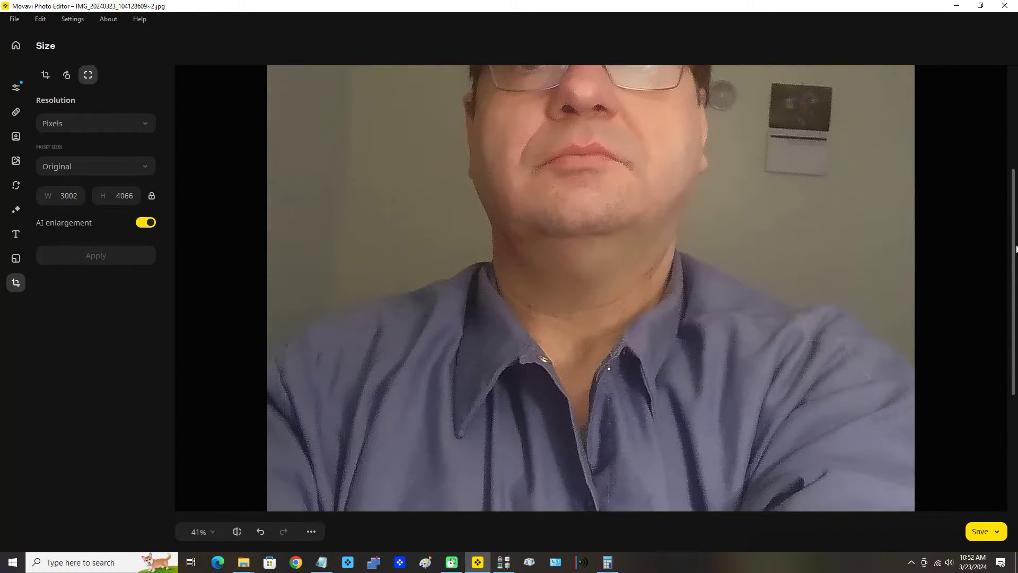
scroll(907, 154, "down", 1)
scroll(907, 155, "up", 1)
scroll(907, 155, "down", 1)
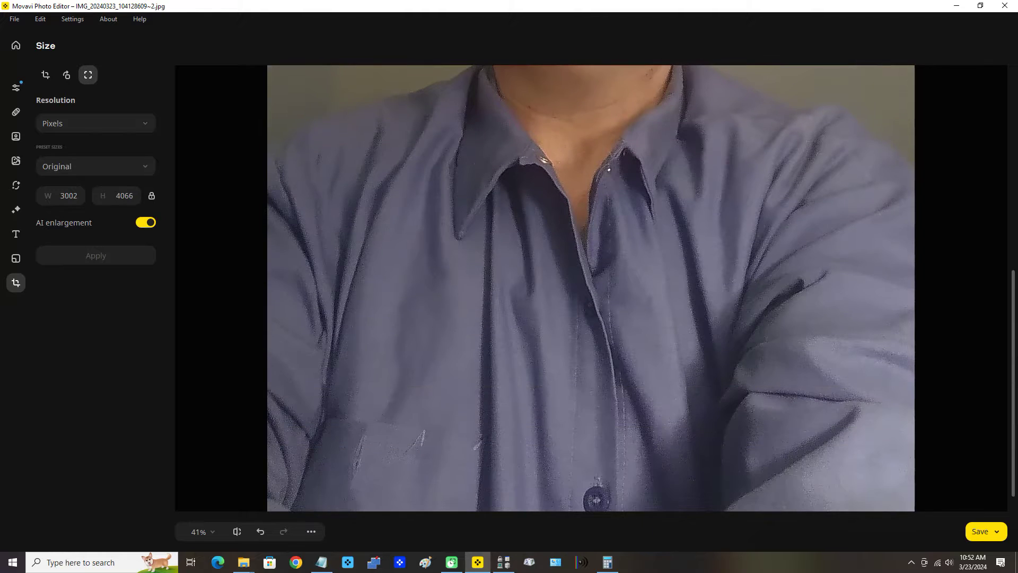
left_click(211, 533)
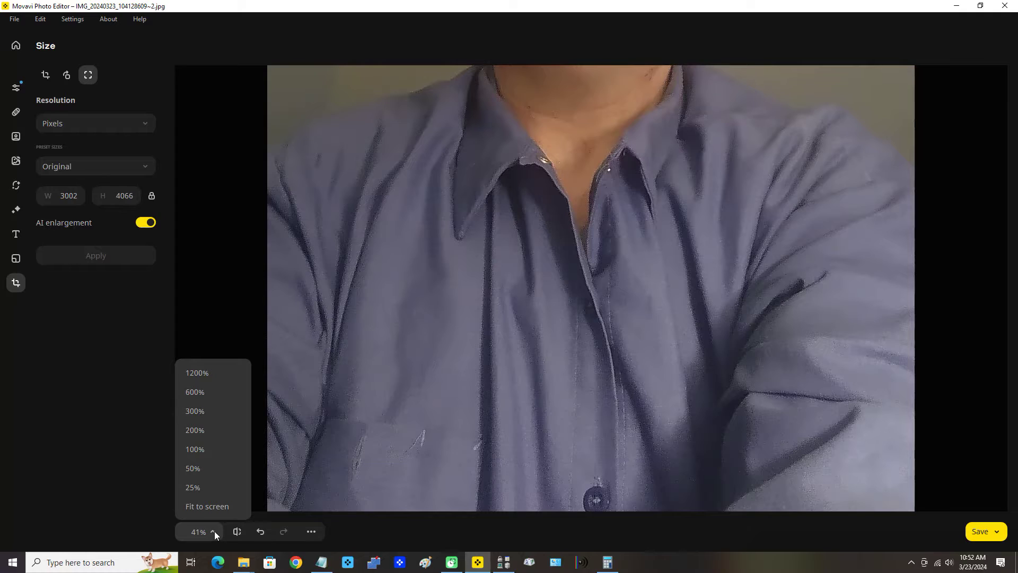
Zoom to 100% and inspect the shirt, face and glasses of the enlarged photo.
left_click(211, 449)
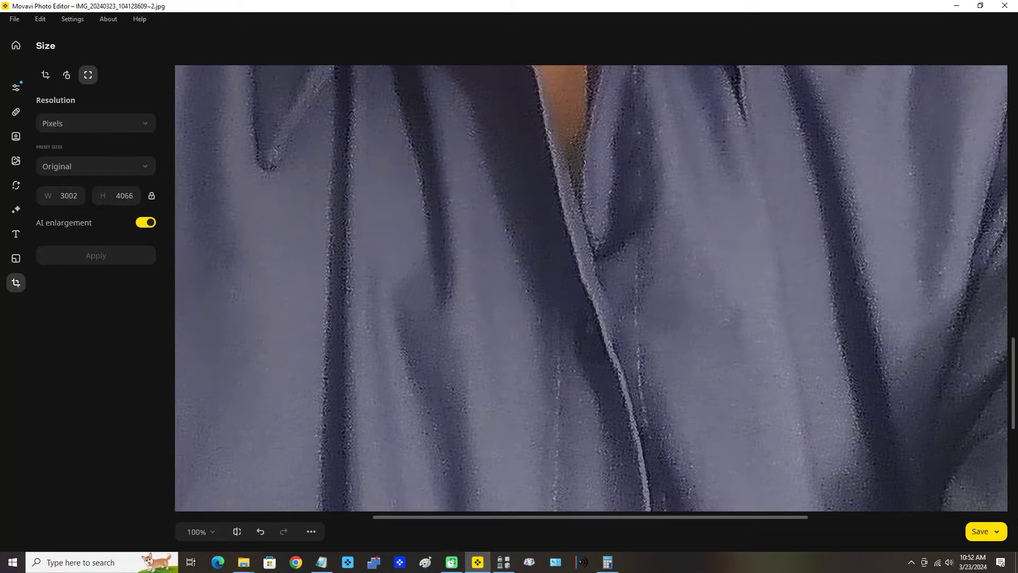
left_click_drag(1014, 406, 1012, 228)
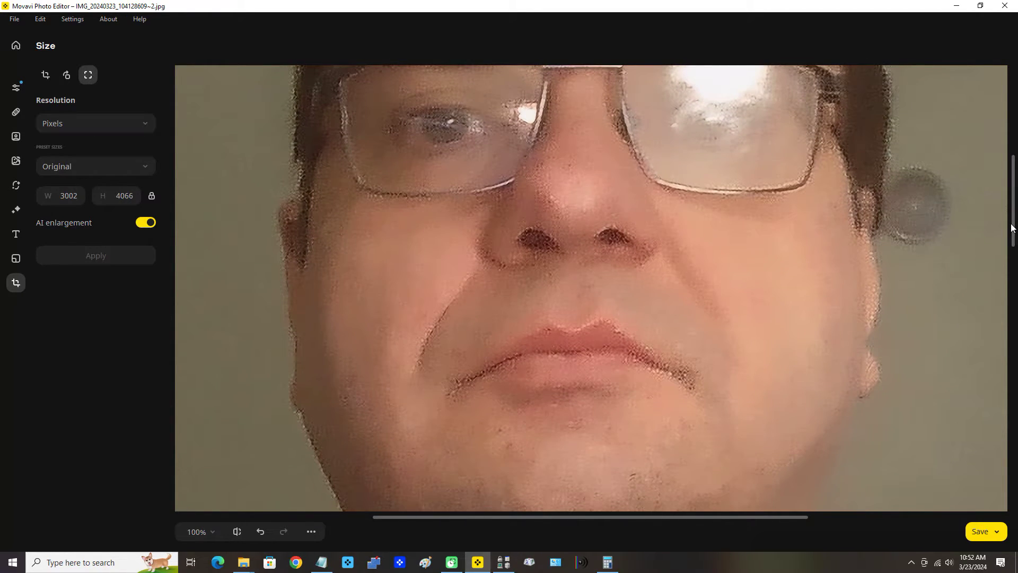
mouse_move(1012, 228)
left_mouse_down()
mouse_move(1011, 199)
mouse_move(1015, 249)
mouse_move(1016, 212)
left_mouse_up()
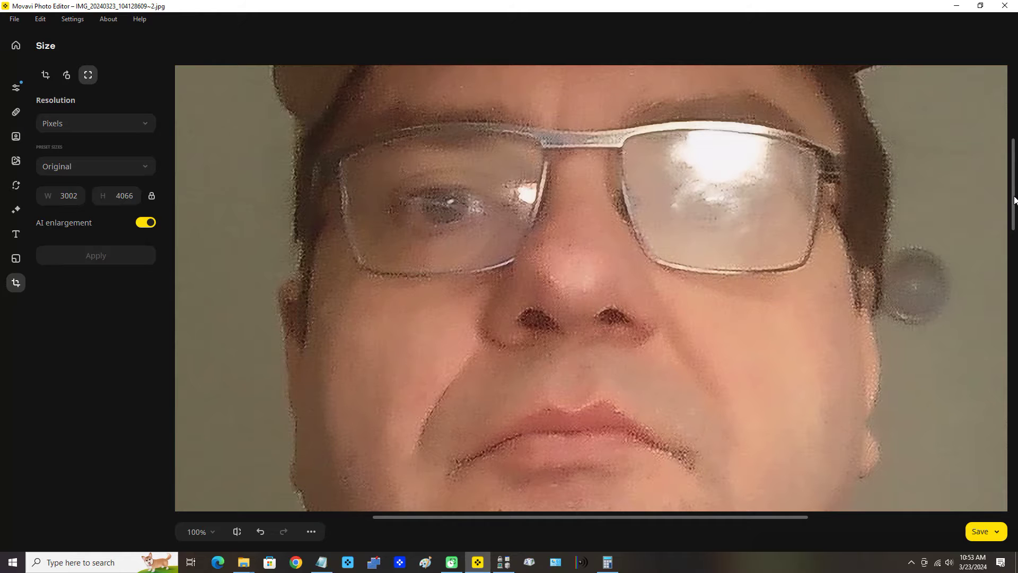
mouse_move(1014, 200)
left_mouse_down()
mouse_move(1015, 239)
mouse_move(1016, 168)
mouse_move(1015, 244)
mouse_move(1015, 219)
left_mouse_up()
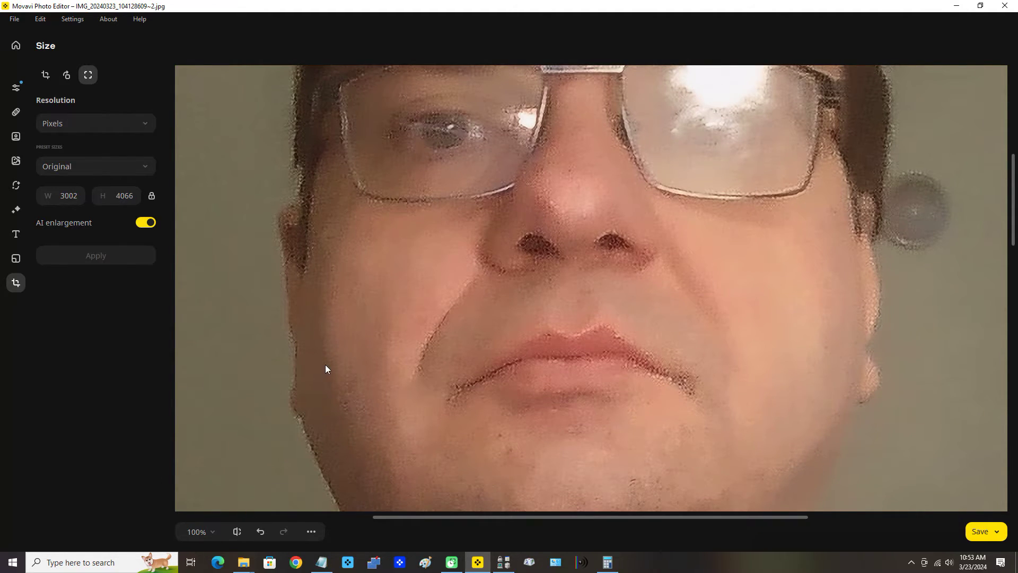
Revert the enlargement back to 1501 × 2033 pixels and fit the photo to screen.
left_click(309, 531)
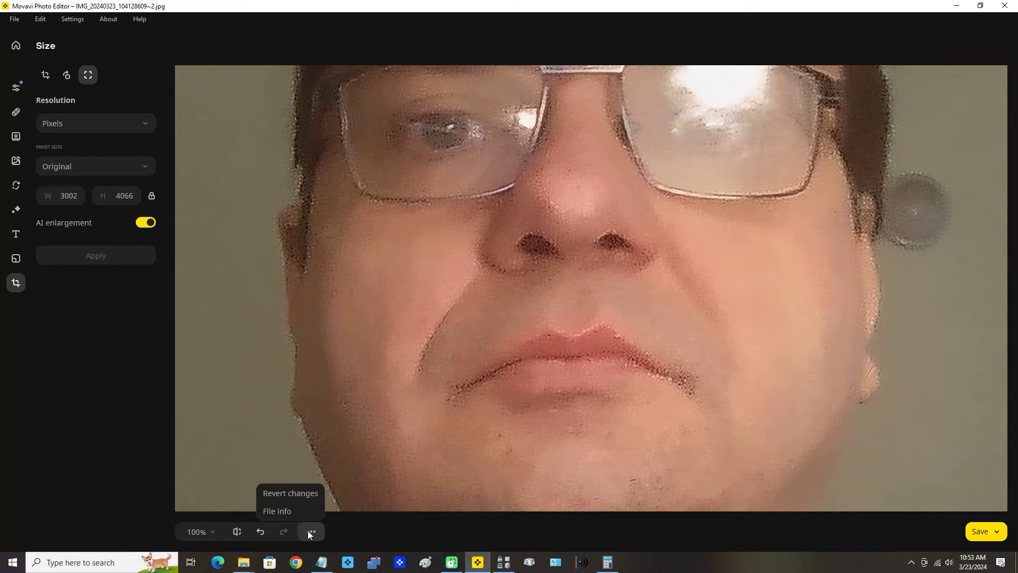
left_click(310, 495)
left_click_drag(1014, 283, 1013, 210)
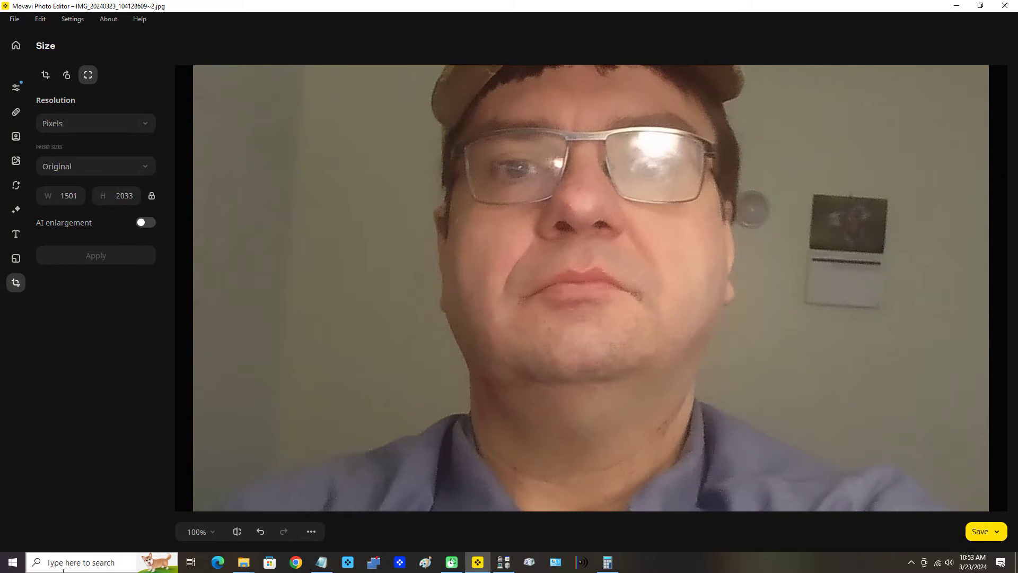
left_click(211, 534)
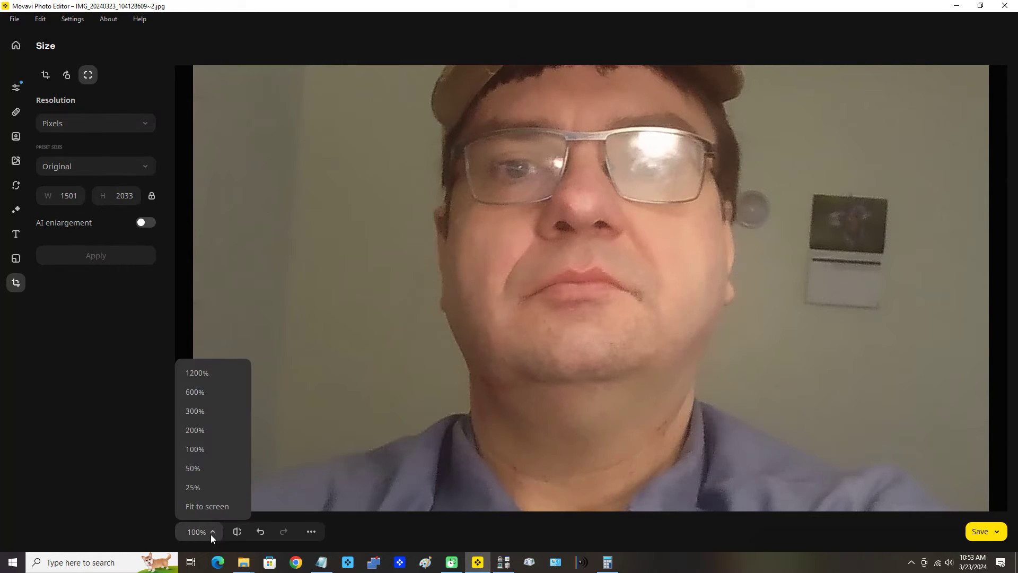
left_click(223, 506)
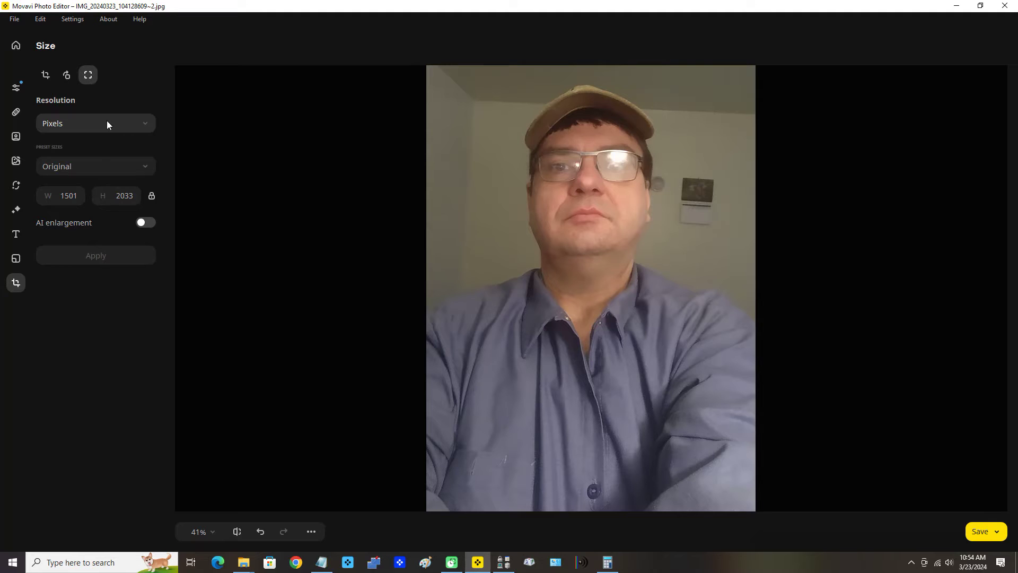
Change the resolution units from Pixels to Percent, leaving width and height at 100.
left_click(64, 123)
left_click(65, 136)
left_click(68, 128)
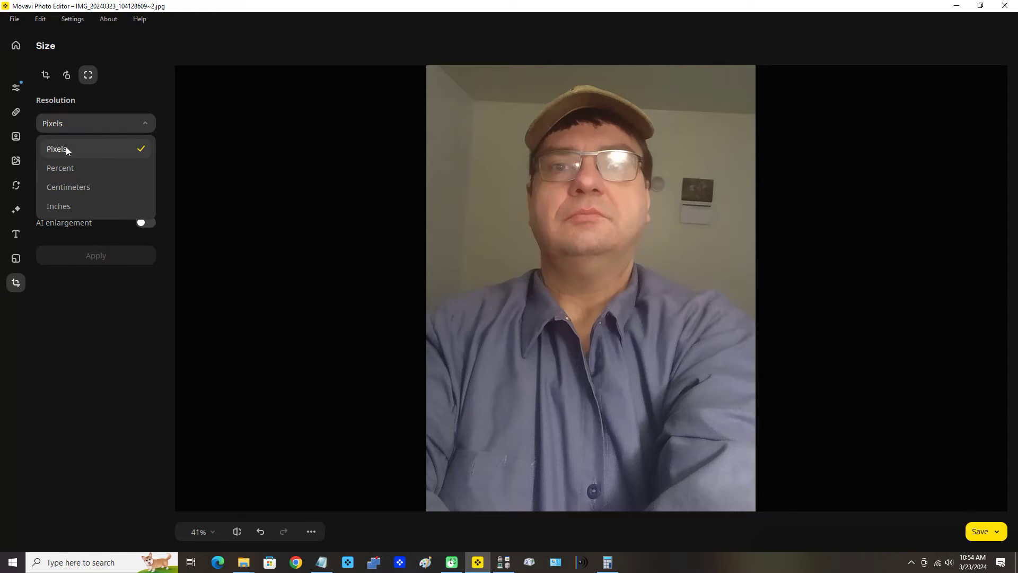
left_click(127, 84)
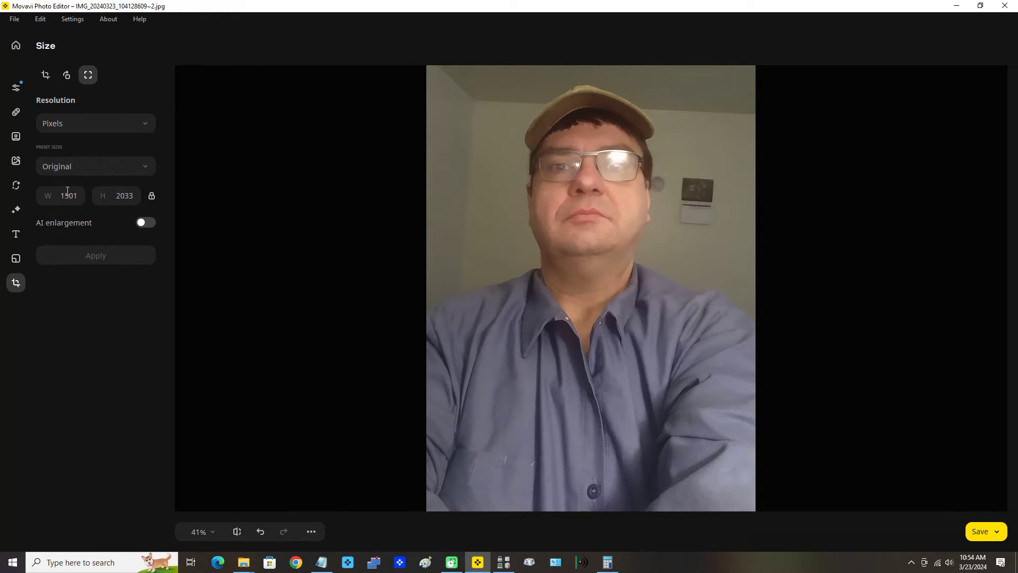
left_click(90, 127)
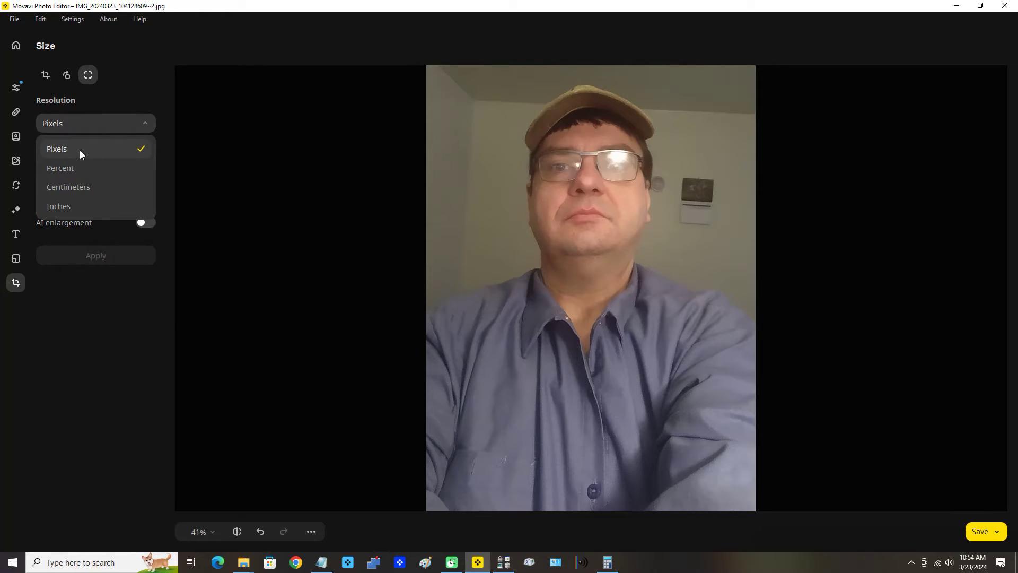
left_click(80, 150)
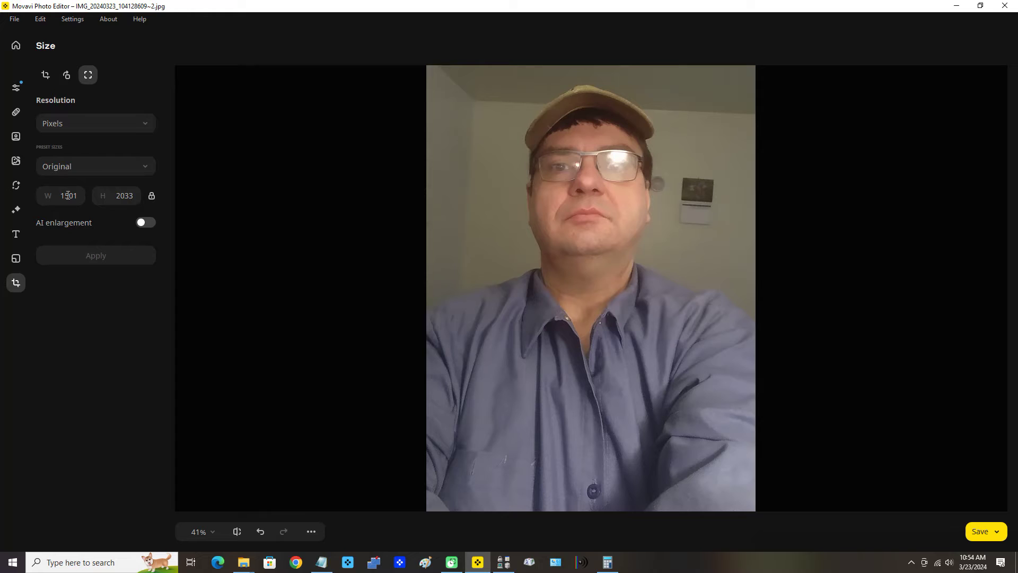
left_click(132, 128)
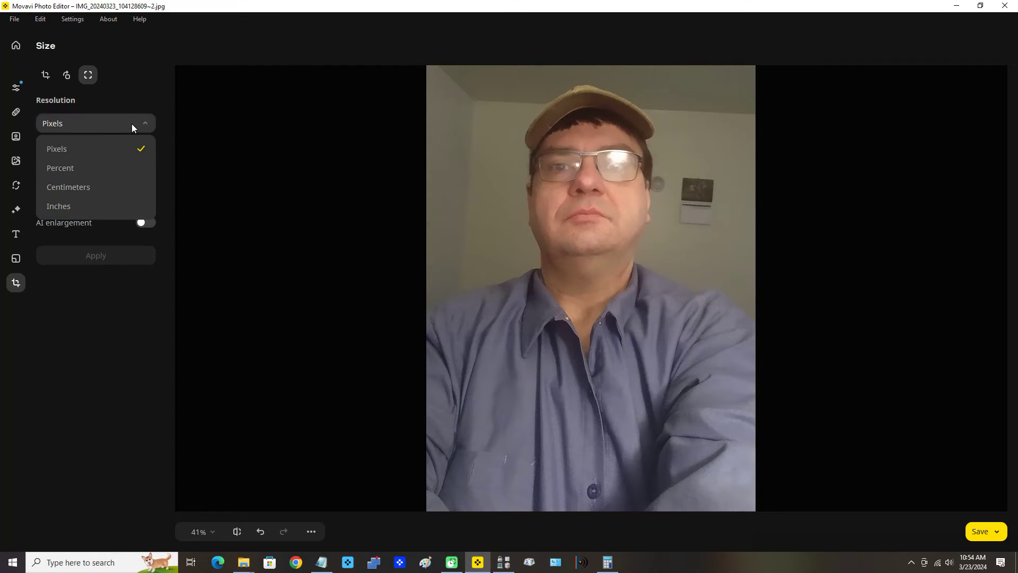
left_click(105, 167)
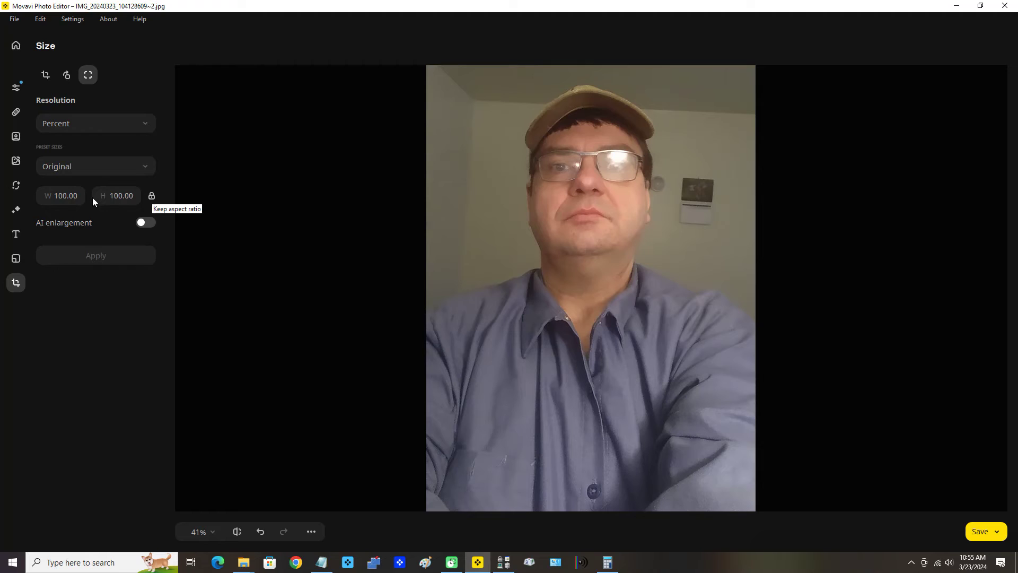
Set the width to 35 percent and apply the reduction.
left_click(62, 195)
double_click(60, 196)
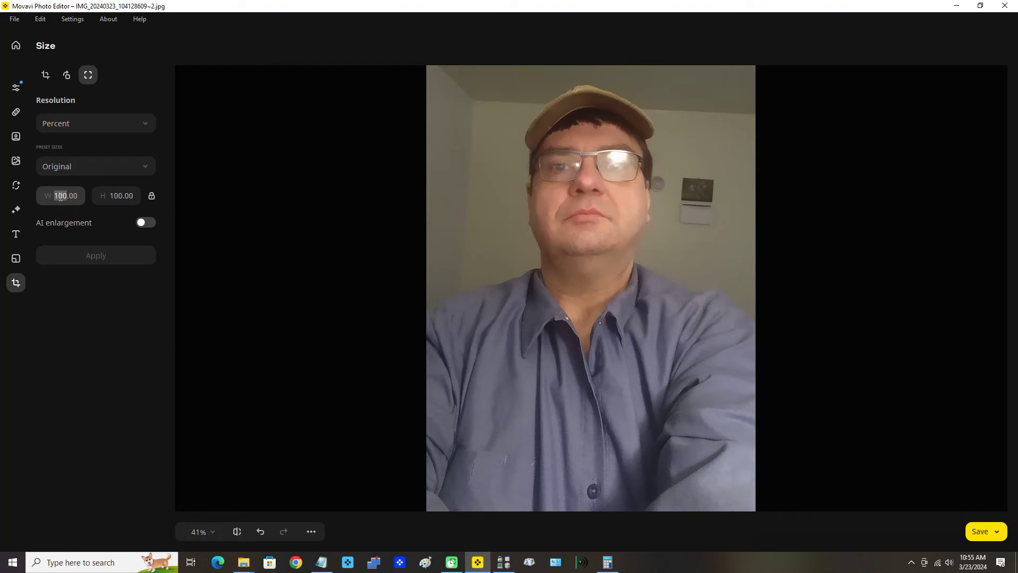
type("35")
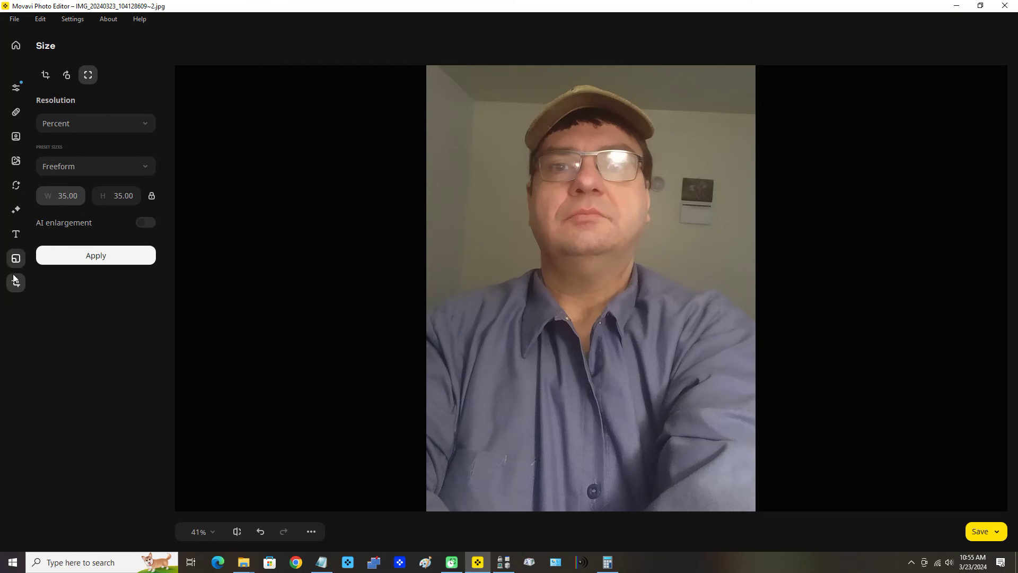
left_click(86, 256)
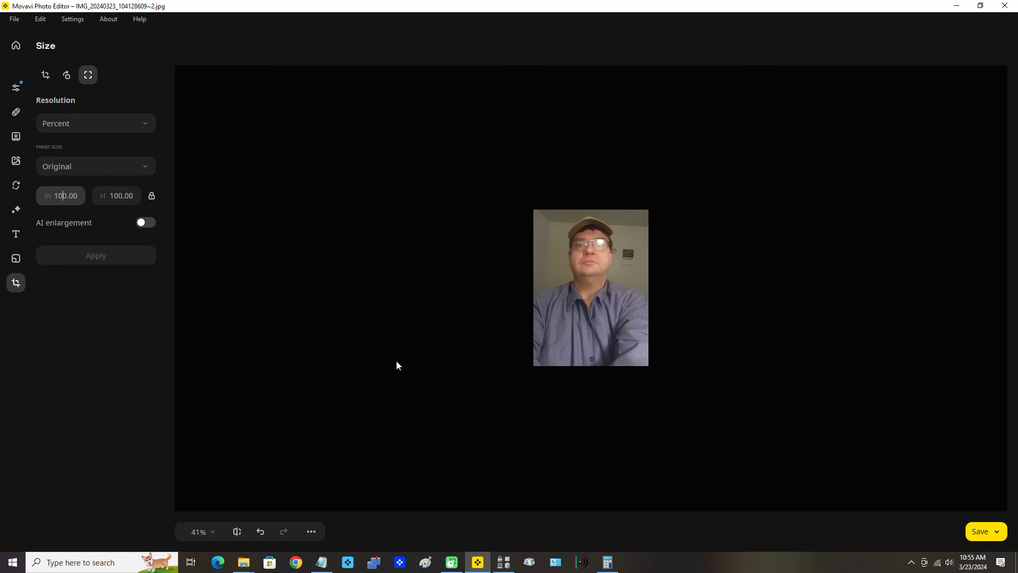
Fit the shrunken photo to screen and switch units to Pixels, reading 525 × 712.
left_click(211, 532)
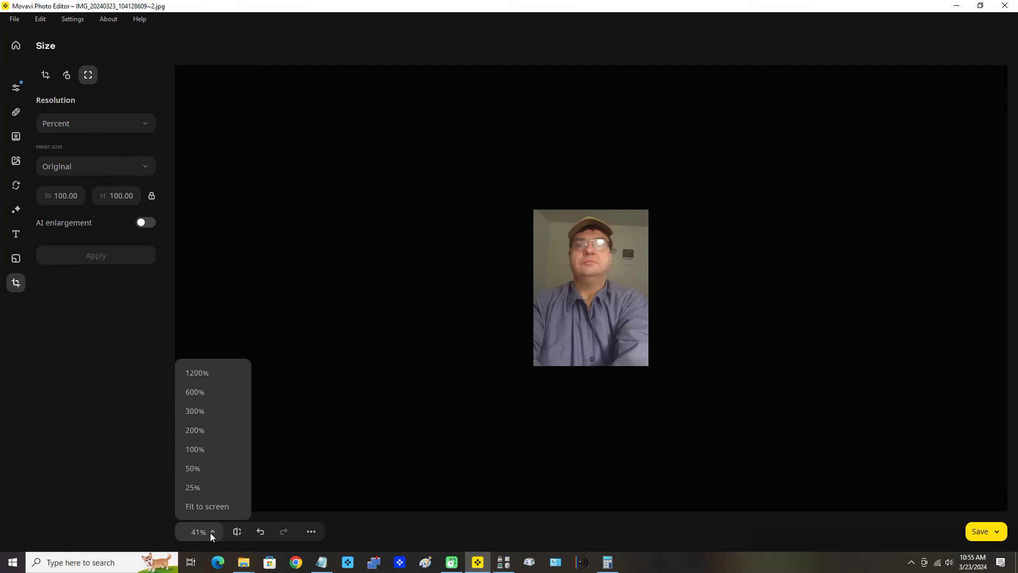
left_click(221, 503)
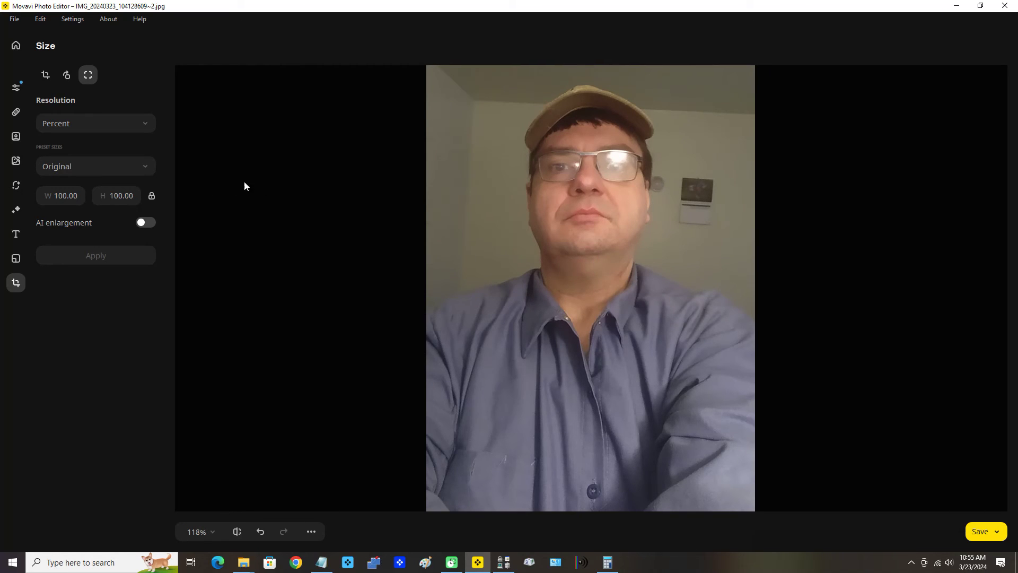
left_click(103, 124)
left_click(84, 147)
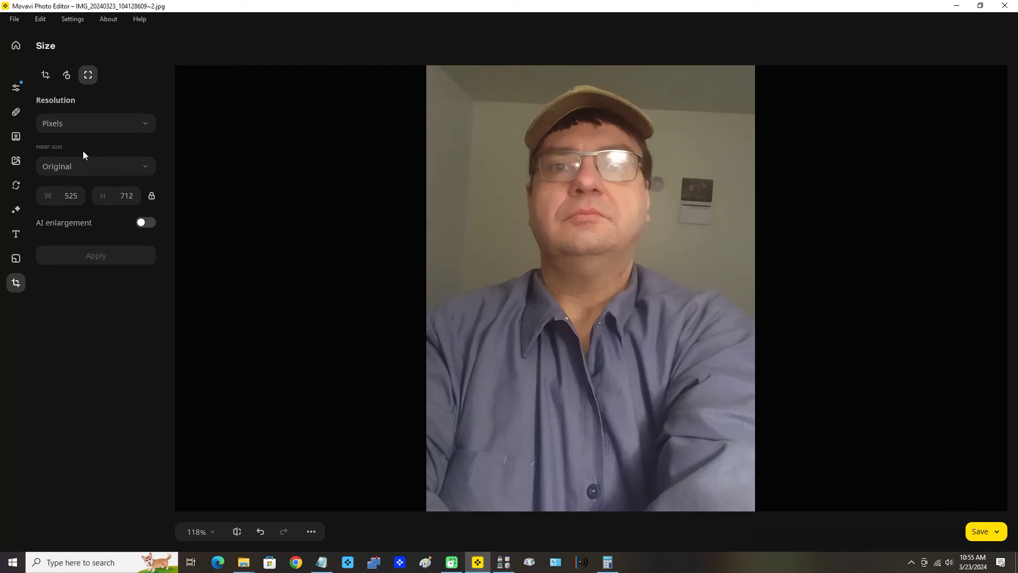